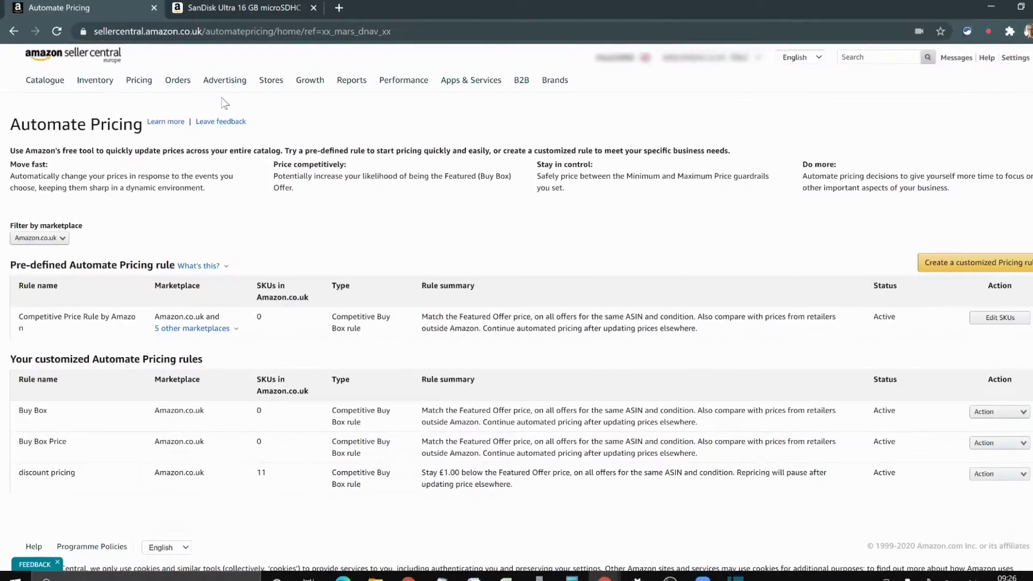
View the SanDisk Ultra 16 GB microSDHC listing and scroll through the other sellers' offers
mouse_move(203, 88)
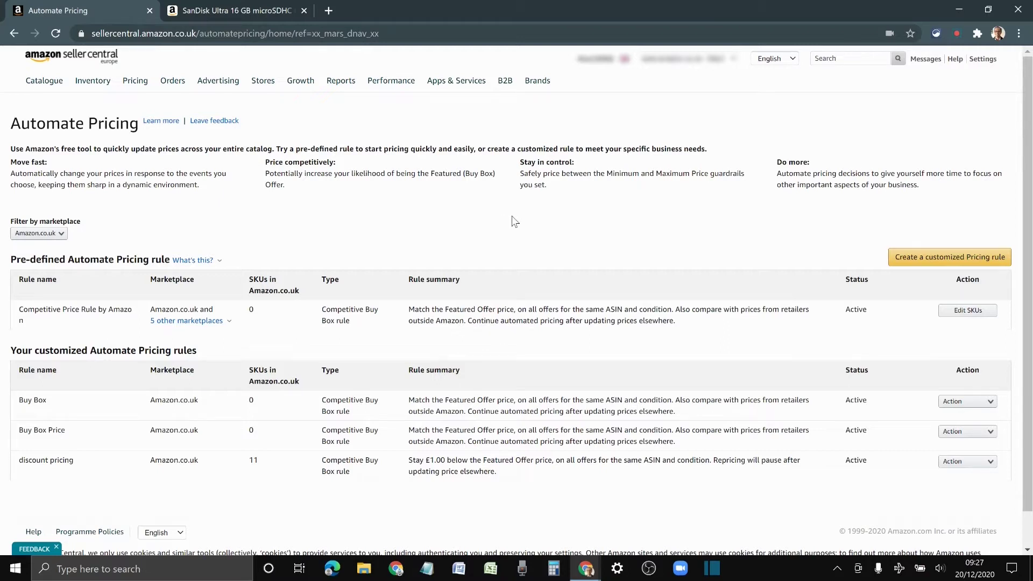
left_click(251, 8)
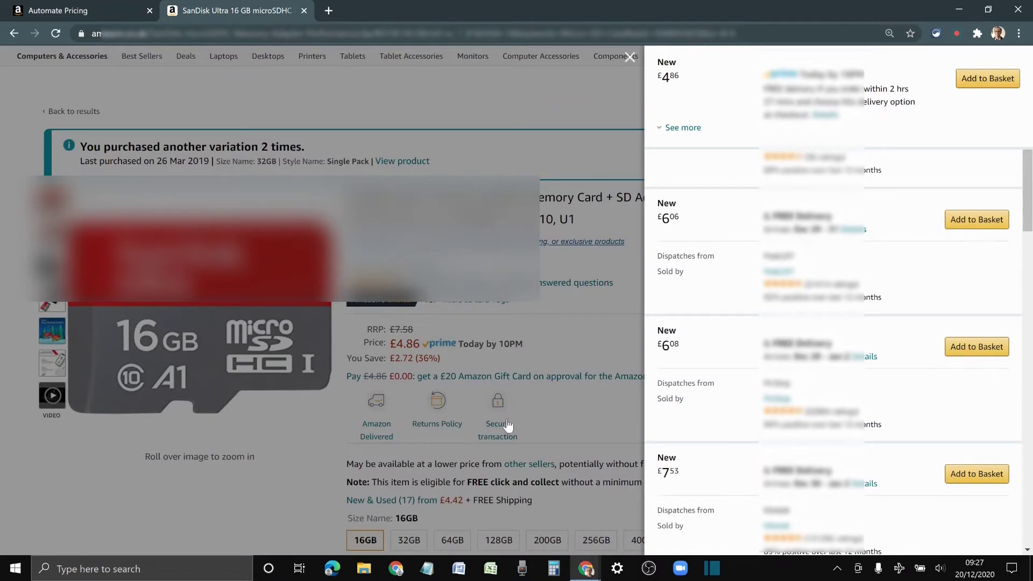
scroll(710, 228, "down", 10)
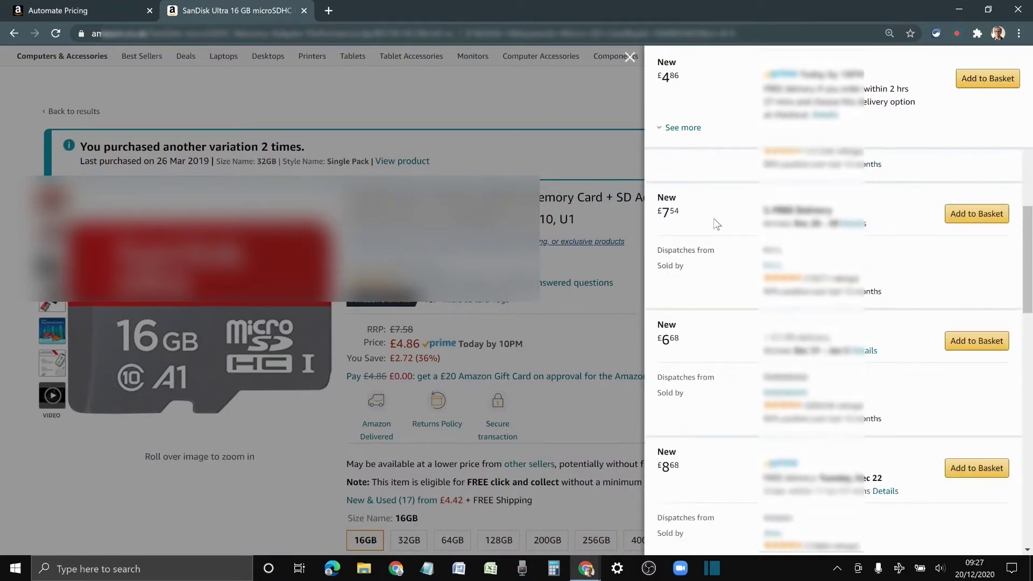
scroll(716, 227, "down", 3)
scroll(716, 215, "up", 12)
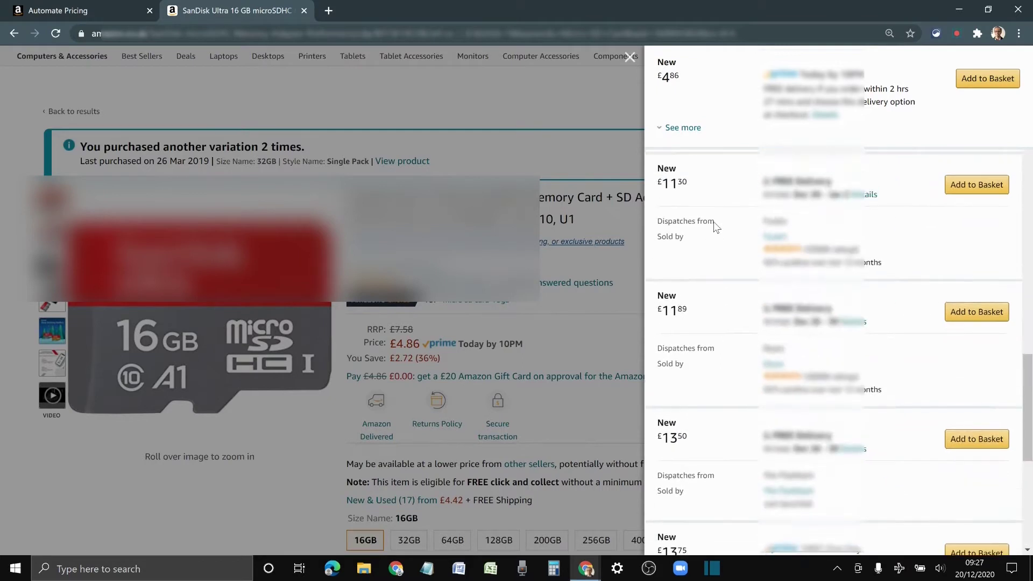
scroll(716, 198, "up", 7)
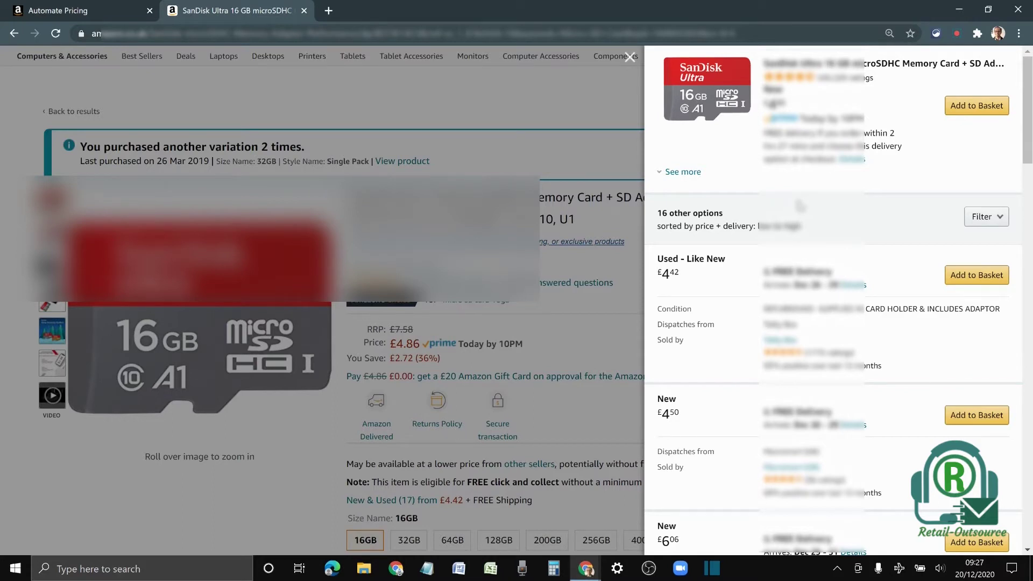
Close the offers list and return to the Automate Pricing page's rules list
left_click(630, 57)
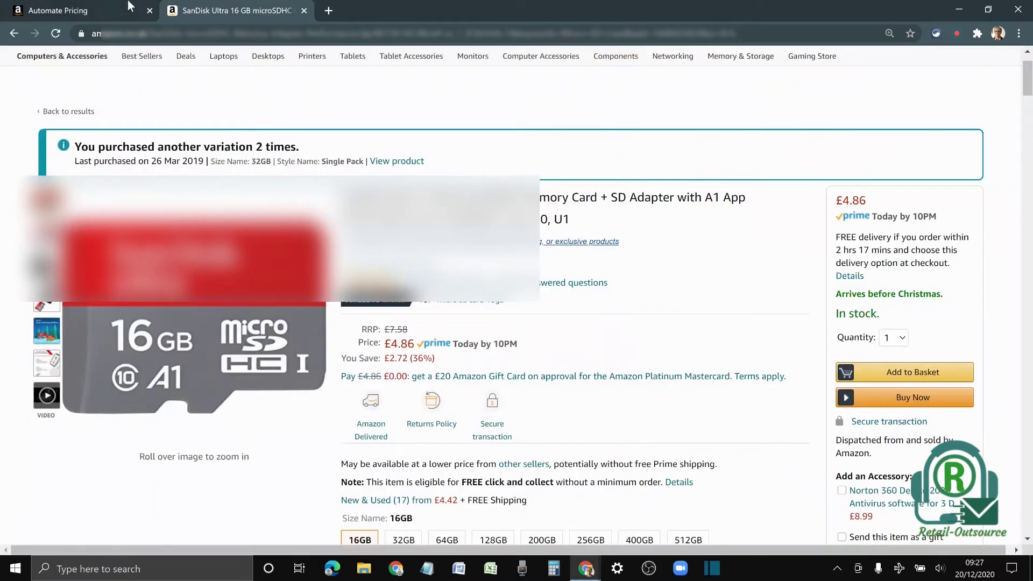
key("ctrl+Tab")
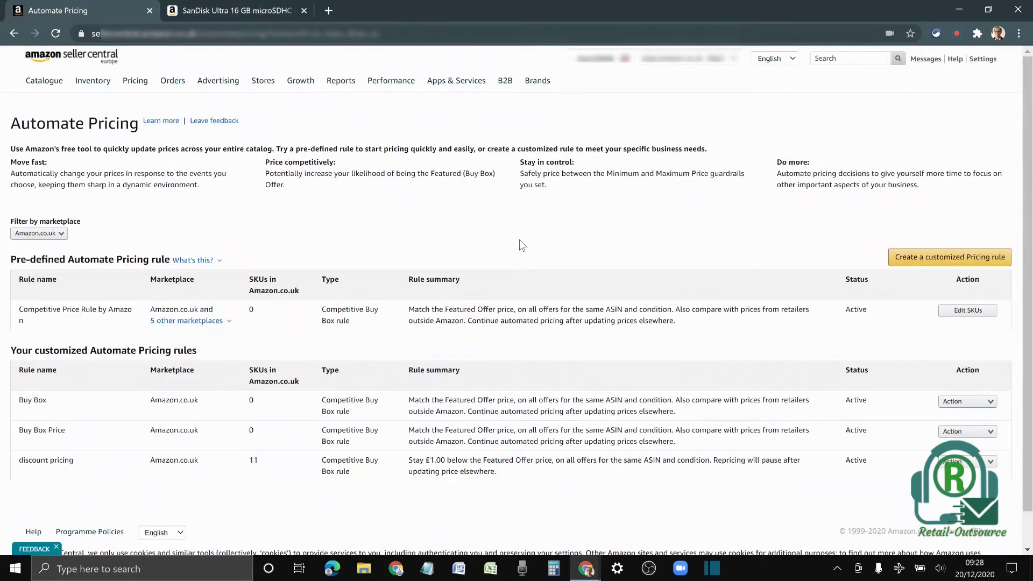
scroll(518, 240, "down", 1)
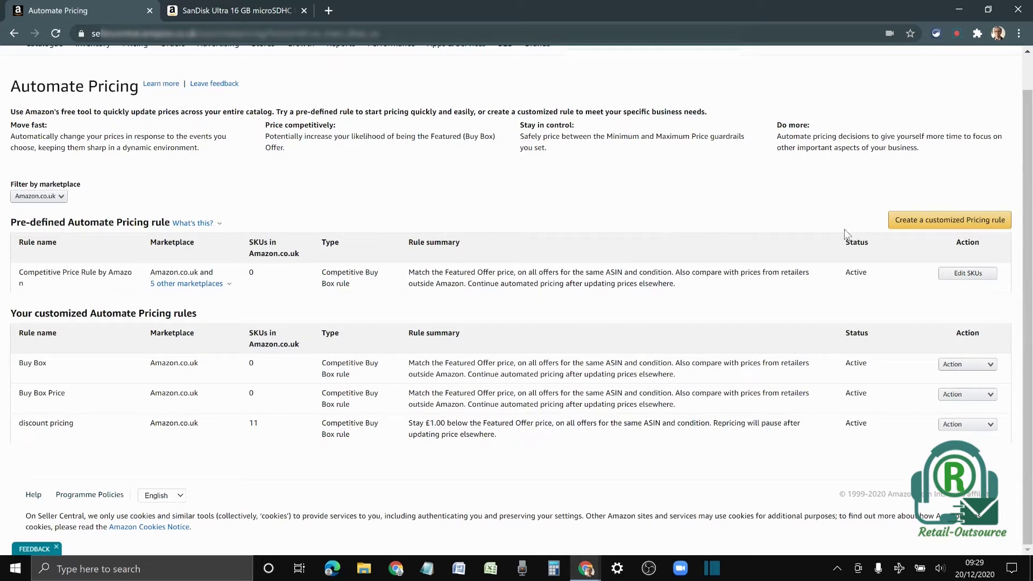
Create a customized Competitive Buy Box rule named 'Buy box' and continue to marketplace selection
left_click(919, 222)
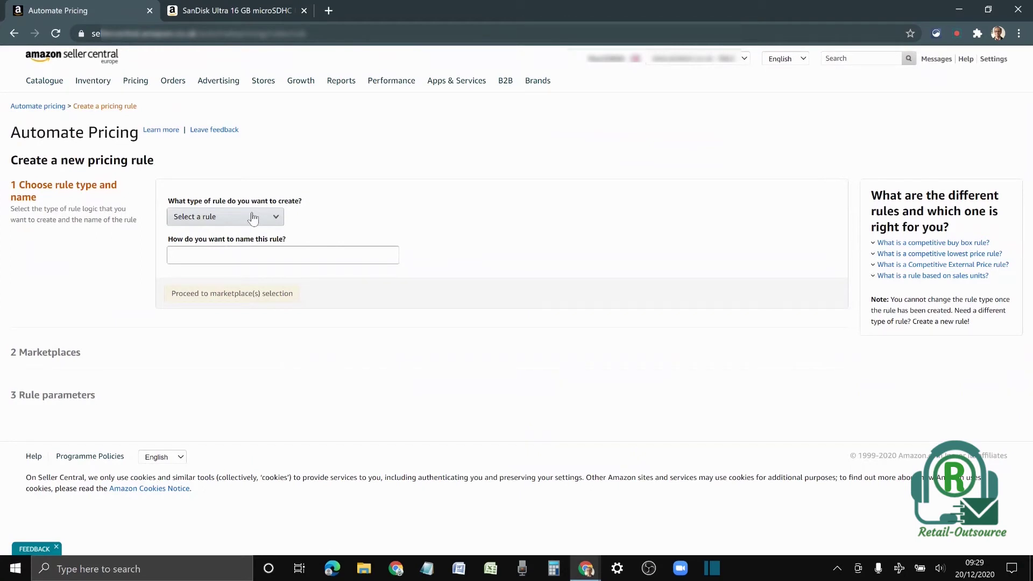
left_click(254, 217)
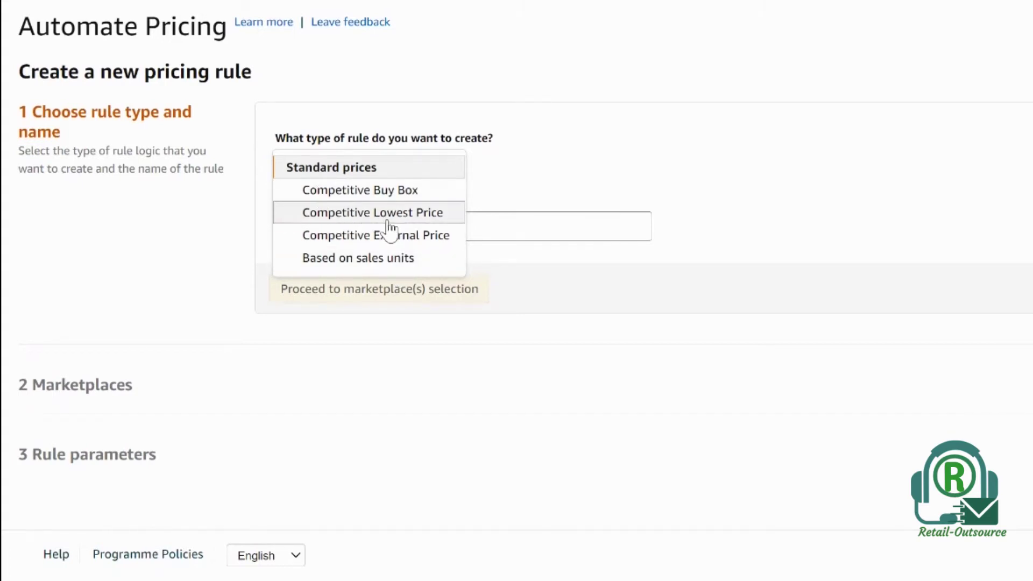
left_click(359, 192)
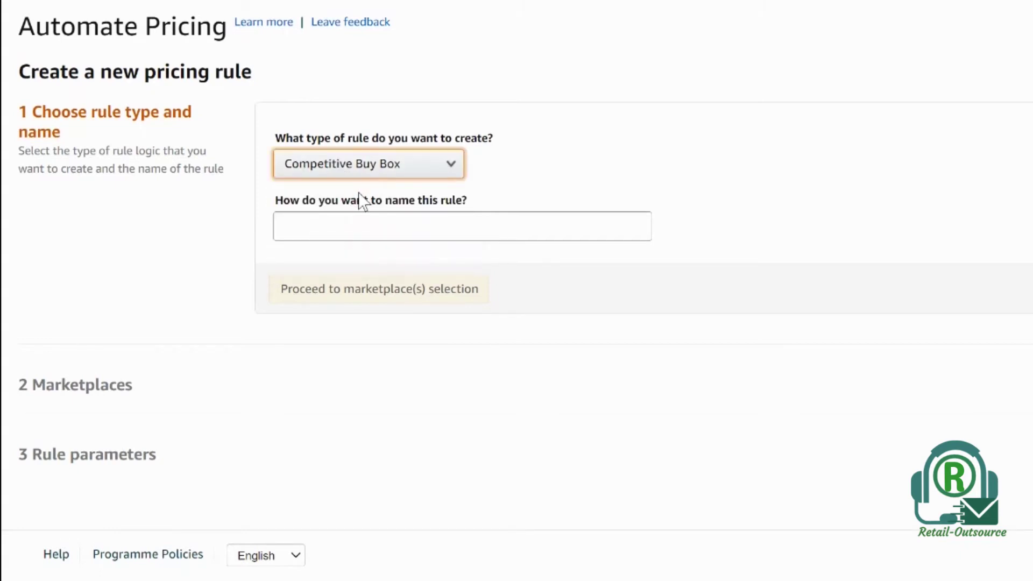
left_click(356, 227)
type("Bu")
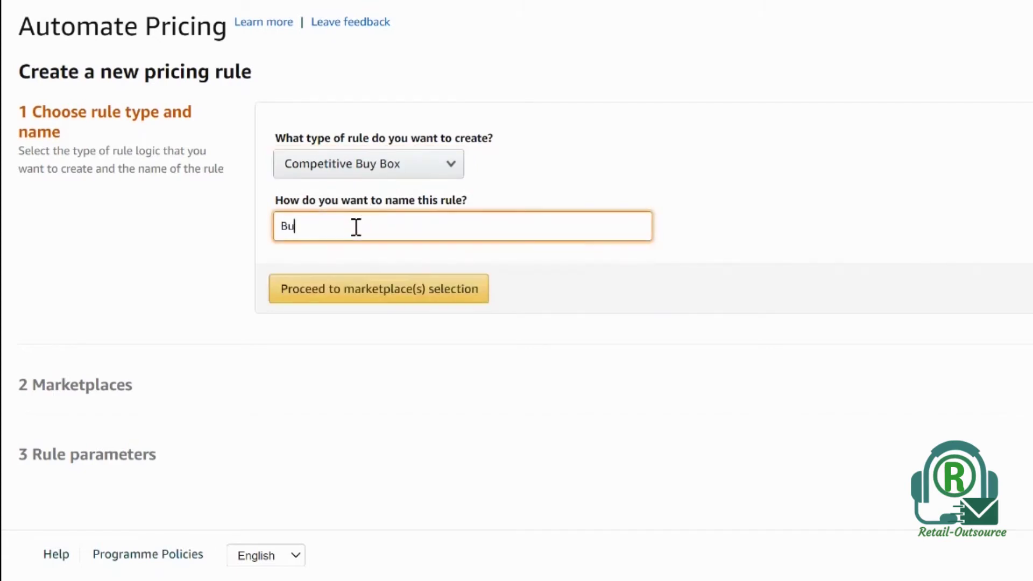
type("y box")
left_click(398, 290)
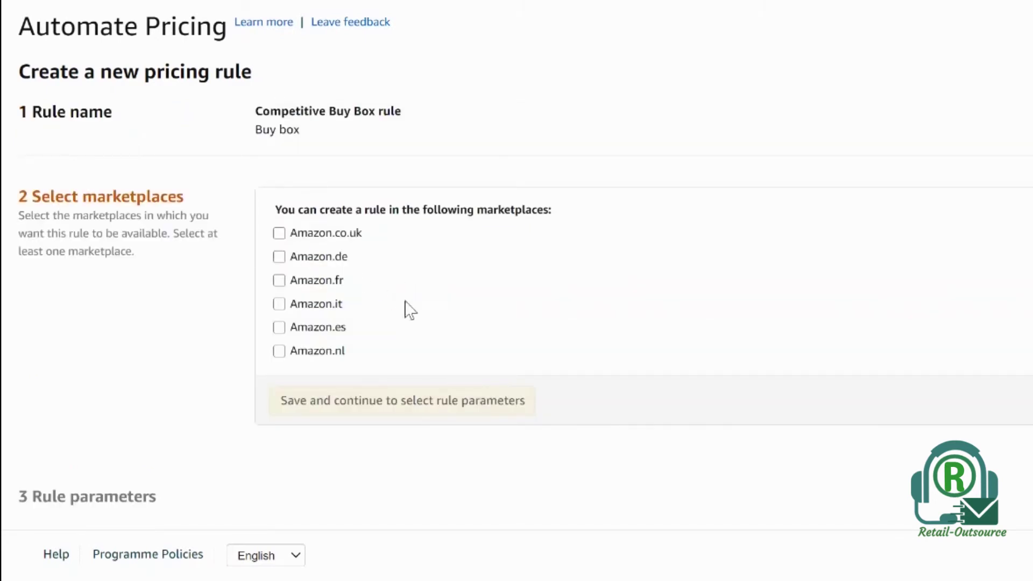
Tick Amazon.co.uk as the Buy box rule's marketplace
left_click(279, 233)
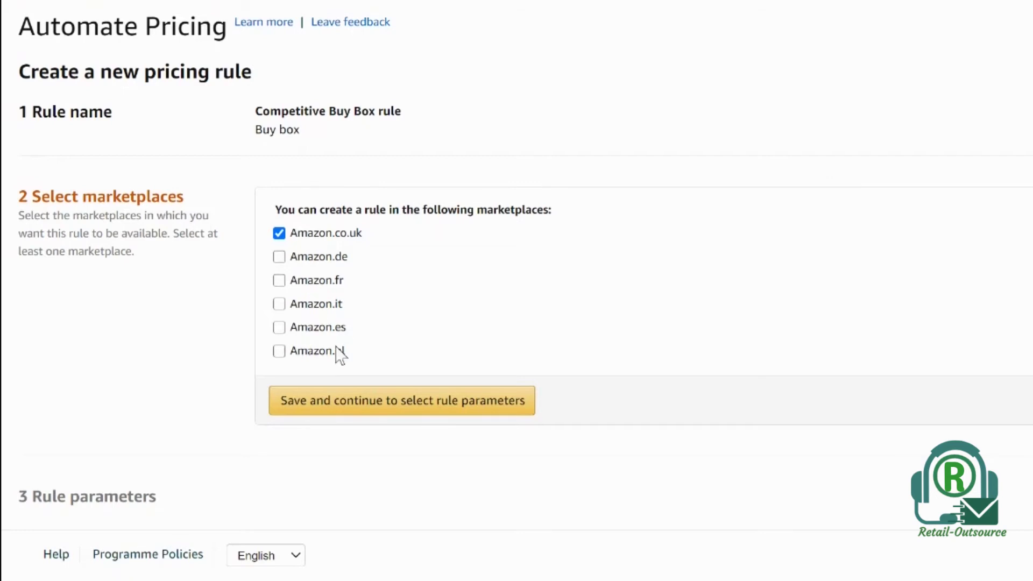
Save the marketplace choice and change the Buy Box undercut amount from 0.00 to 0.01
left_click(375, 409)
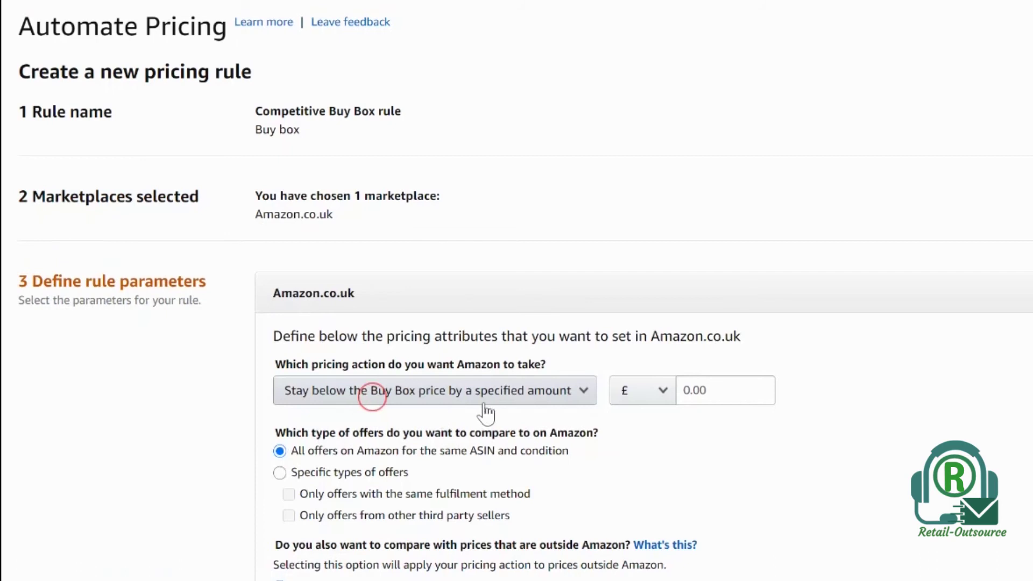
scroll(479, 403, "down", 5)
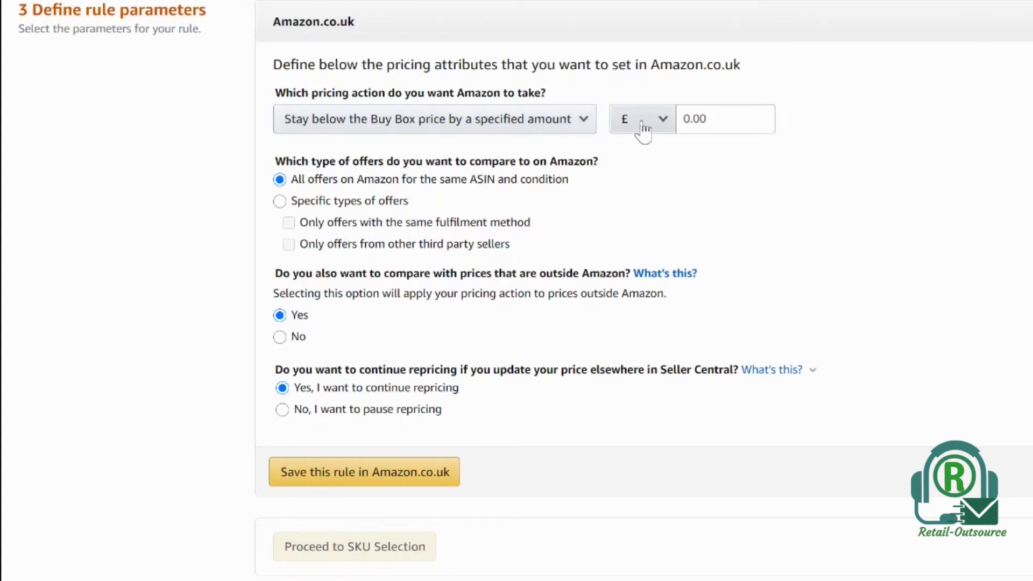
left_click(717, 122)
key("BackSpace")
key("BackSpace")
key("BackSpace")
key("BackSpace")
type("0.01")
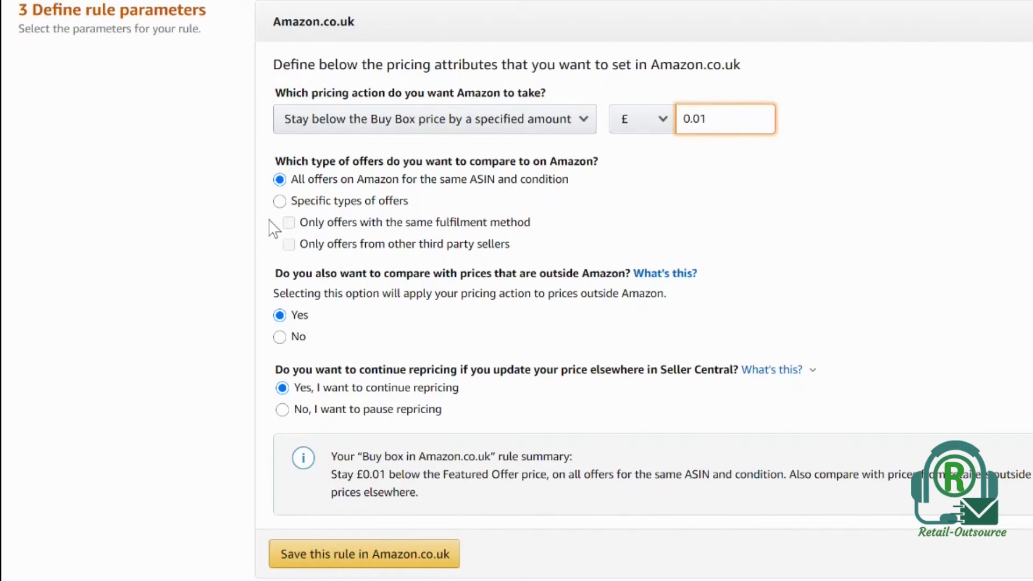
Restrict price comparison to specific offer types with the same fulfilment method
left_click(279, 202)
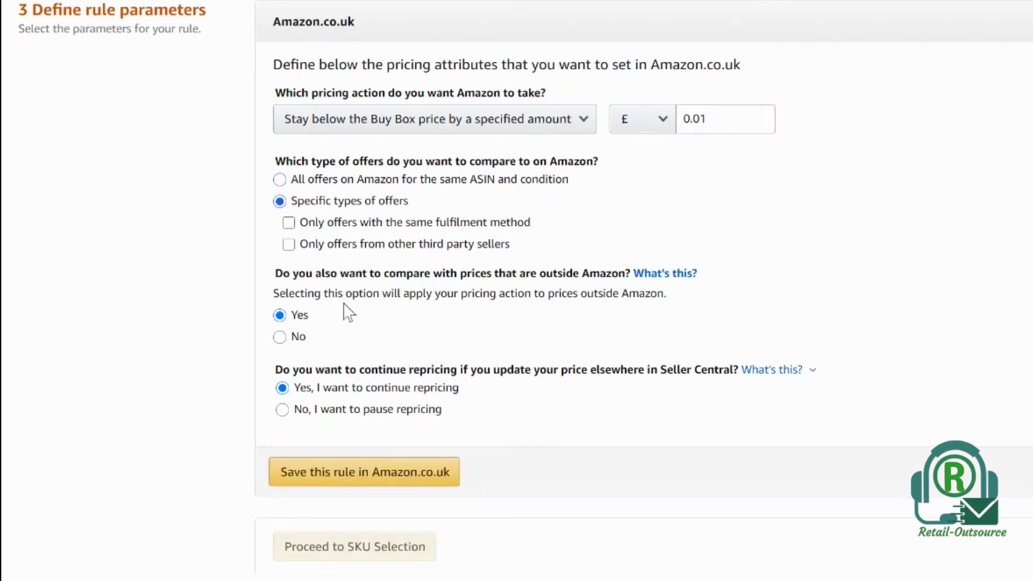
left_click(291, 225)
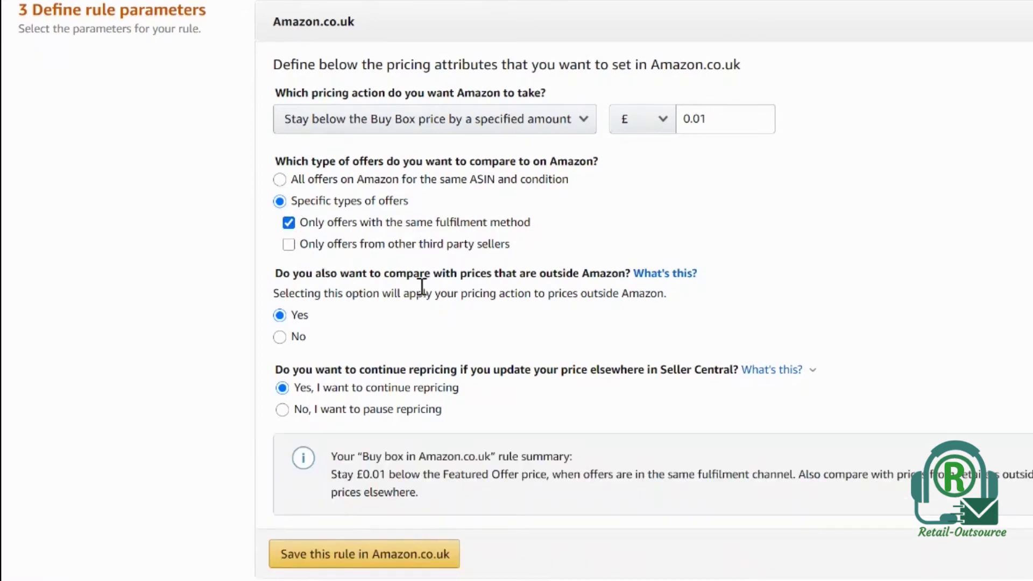
scroll(425, 286, "down", 2)
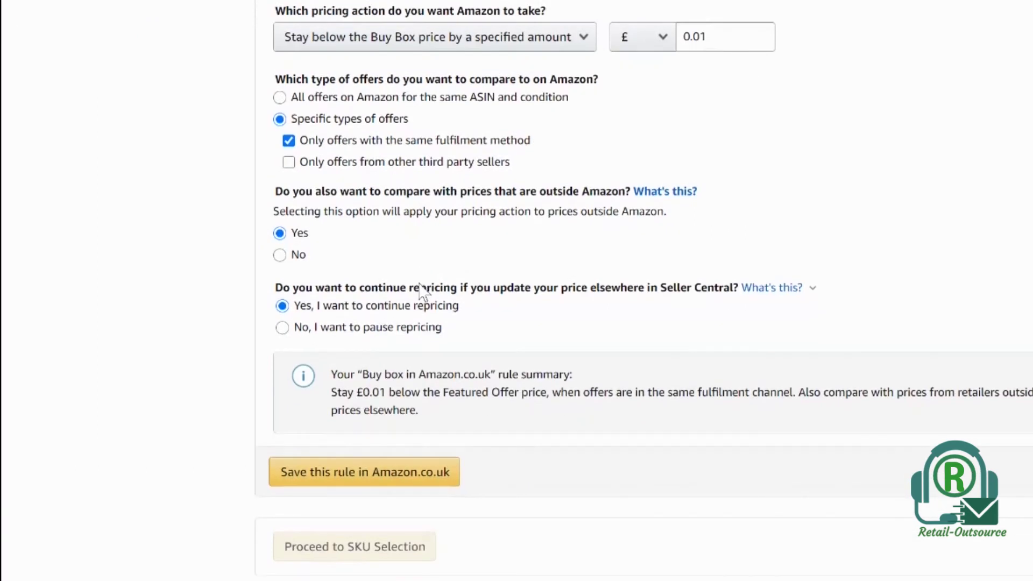
left_click(289, 161)
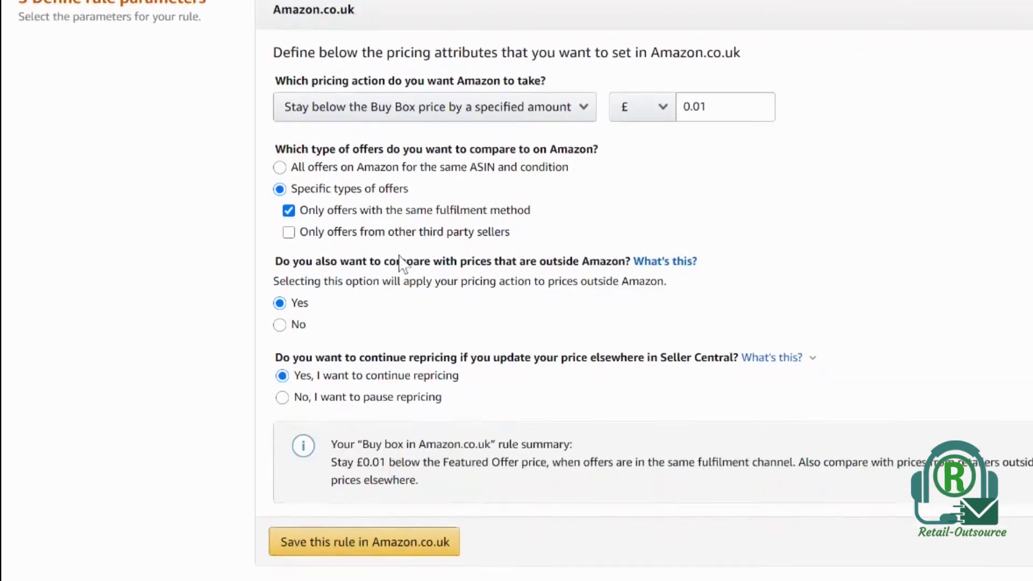
scroll(349, 263, "down", 2)
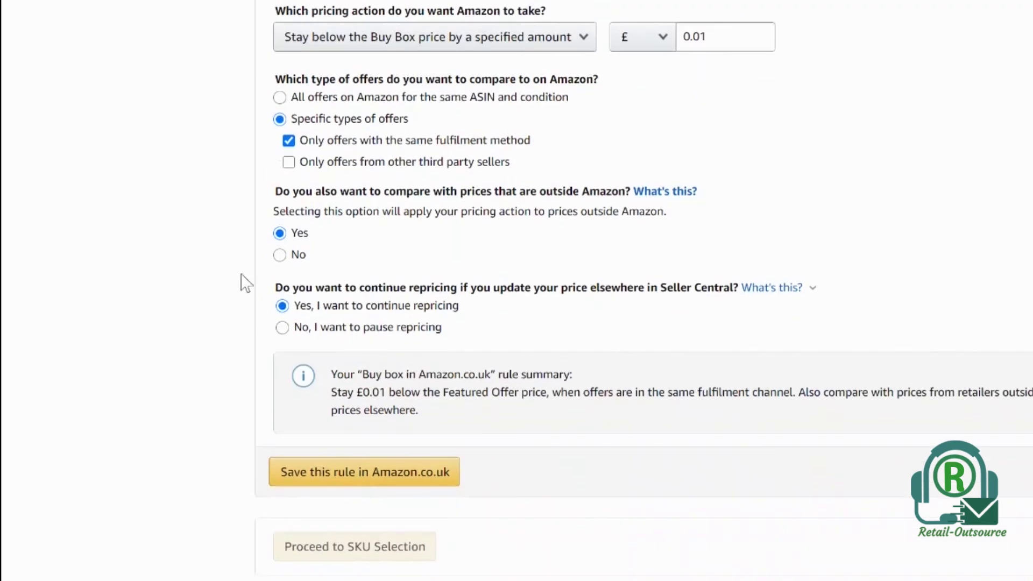
Exclude outside-Amazon prices, pause repricing after outside price updates, and save the Amazon.co.uk parameters
left_click(280, 337)
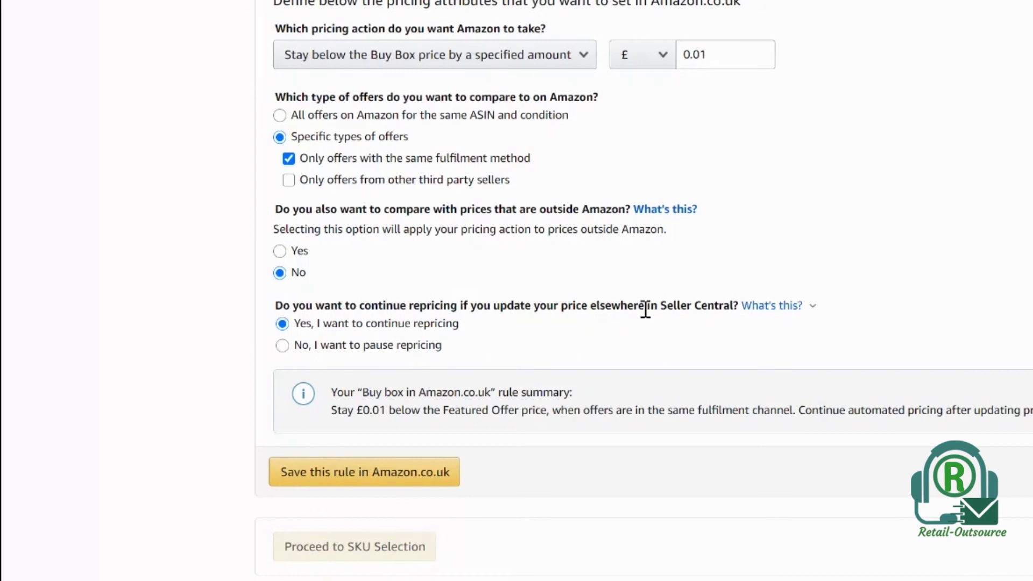
left_click(748, 305)
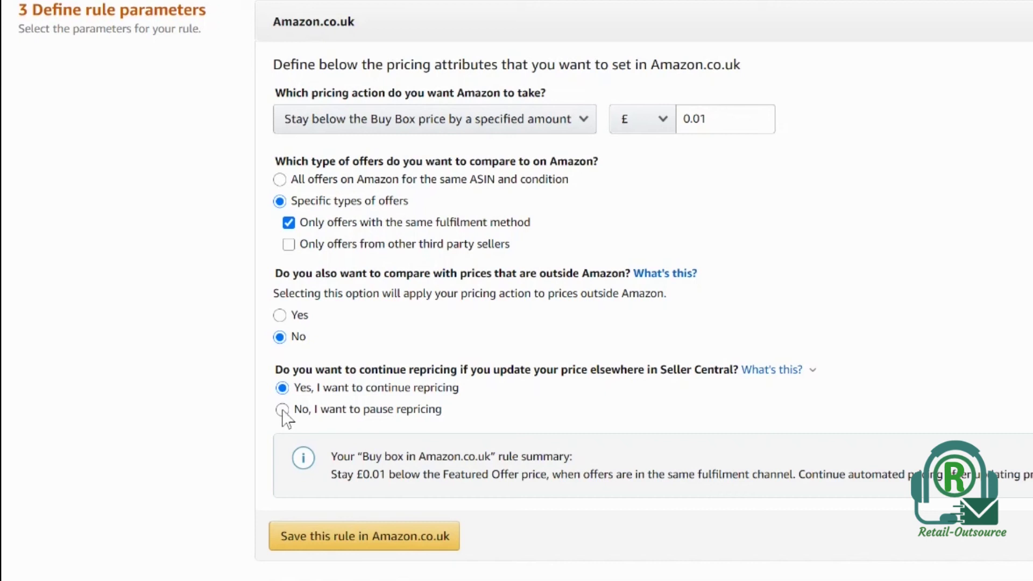
left_click(283, 410)
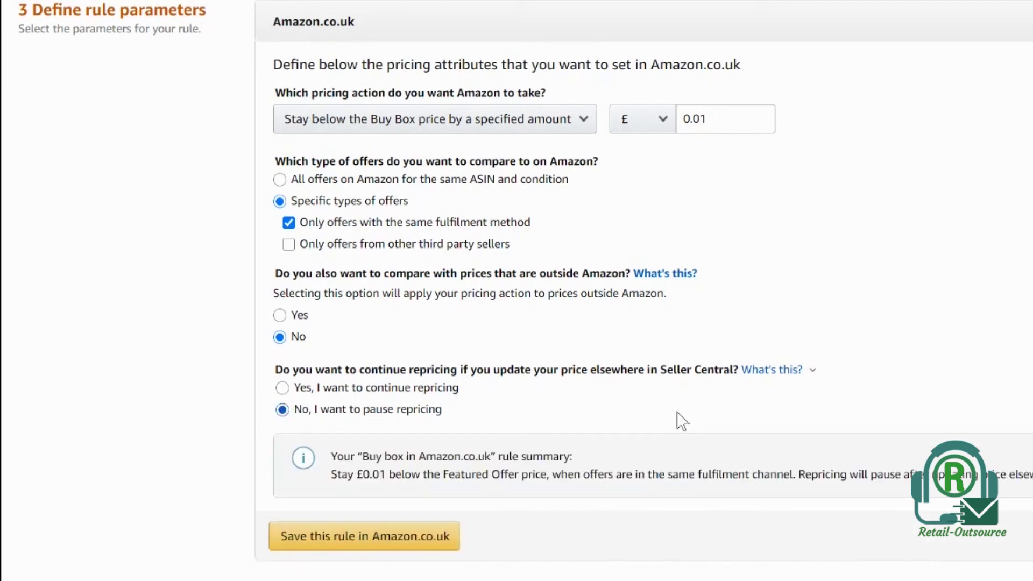
left_click(379, 538)
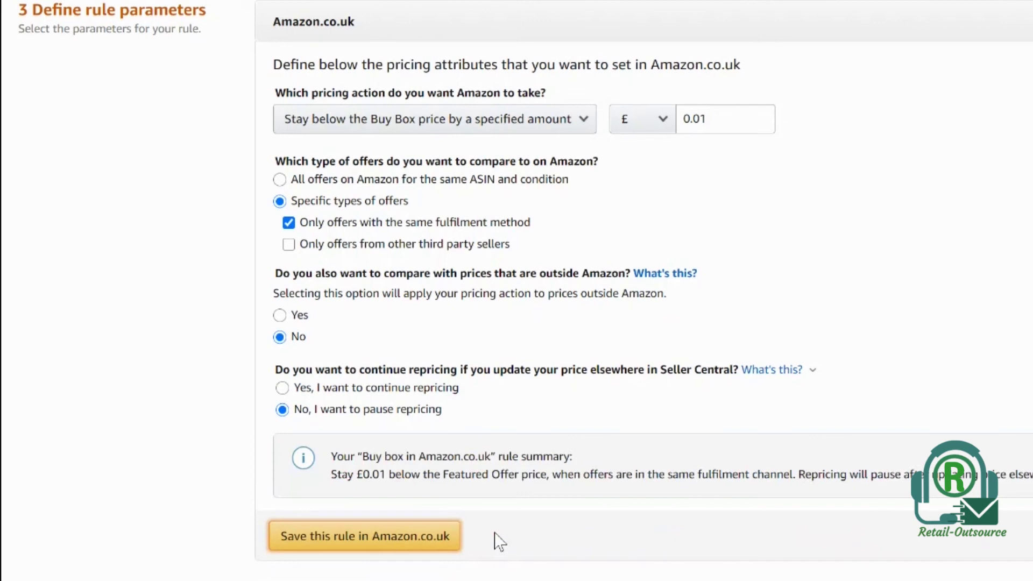
left_click(404, 530)
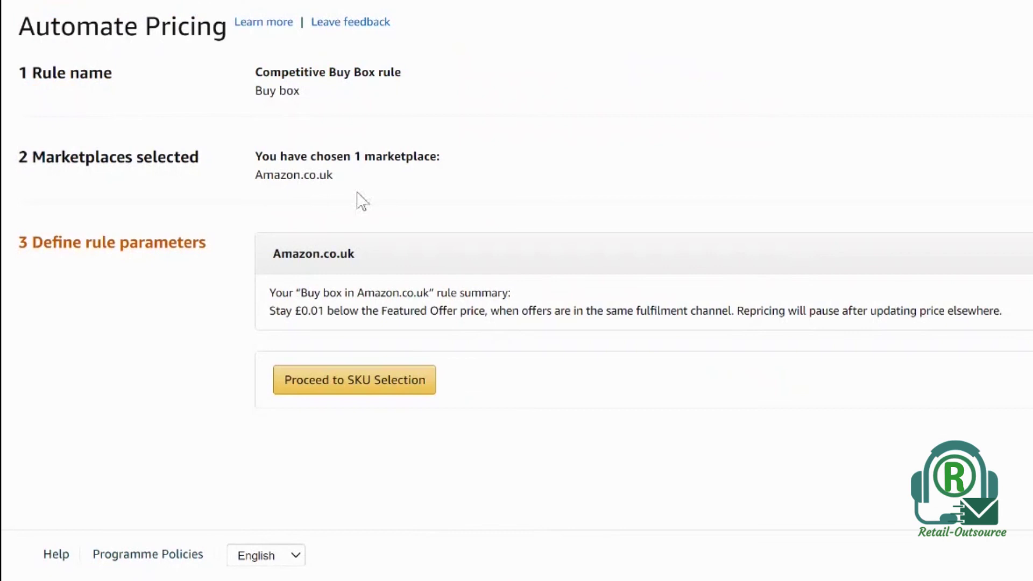
Proceed to SKU selection and select the first SKU's minimum price field
left_click(372, 379)
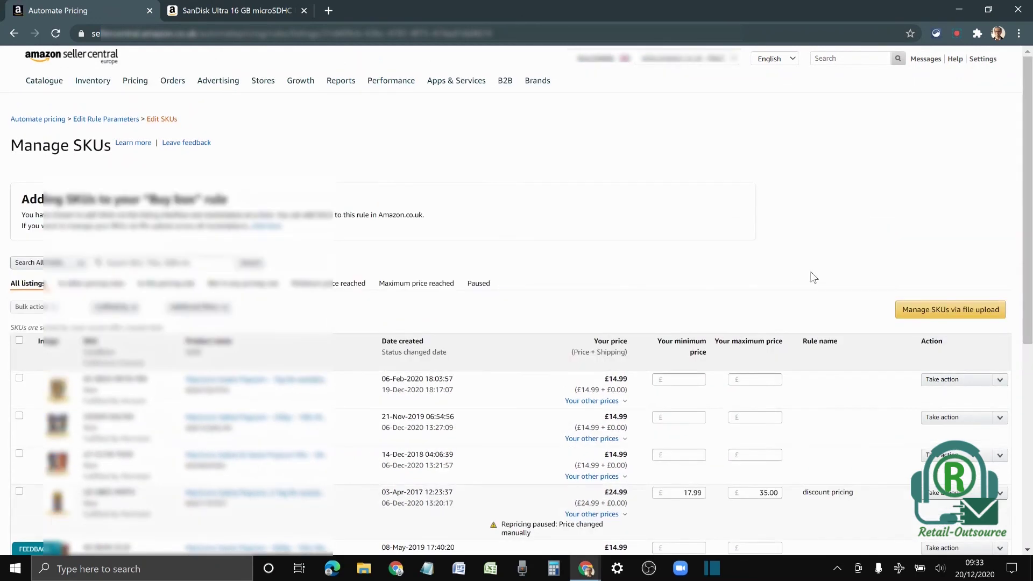
scroll(802, 295, "down", 4)
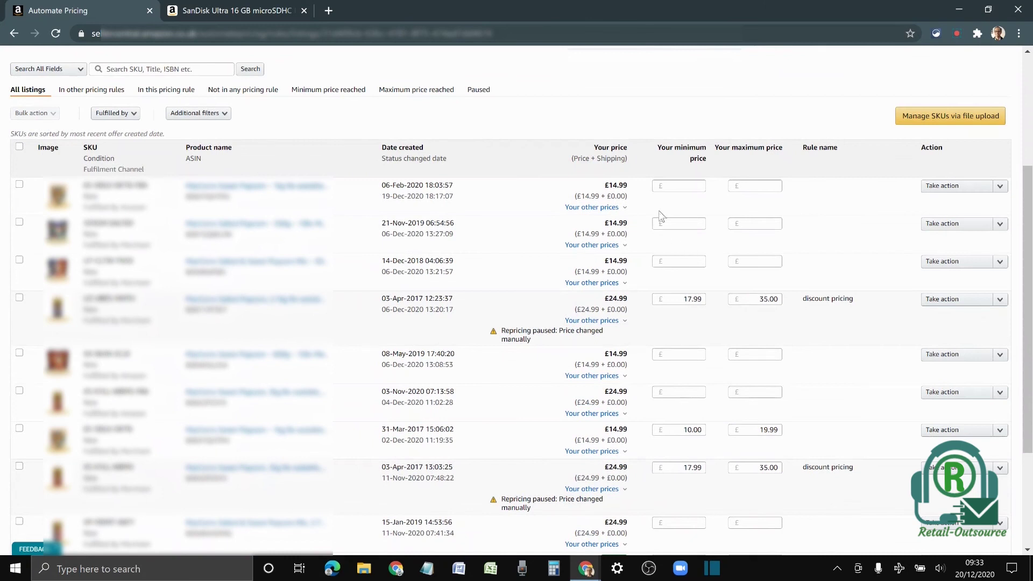
left_click(676, 184)
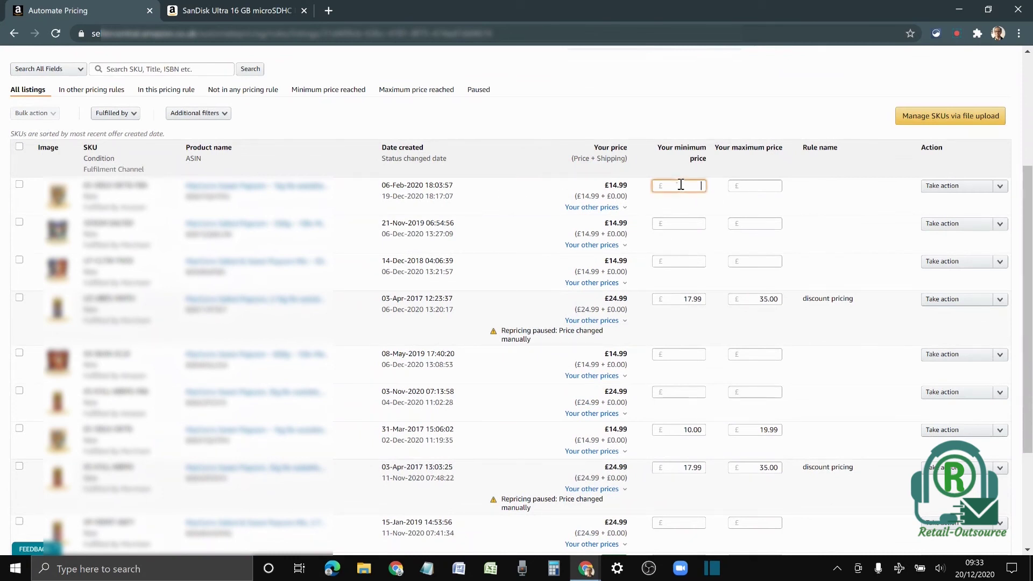